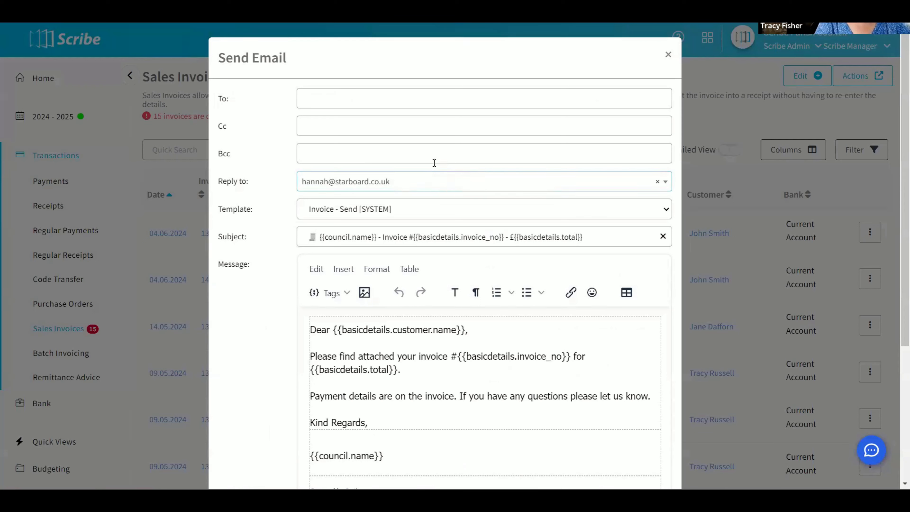
Add the customer's email address to the contact on the £30.00 allotment fees invoice and save the contact.
click(319, 95)
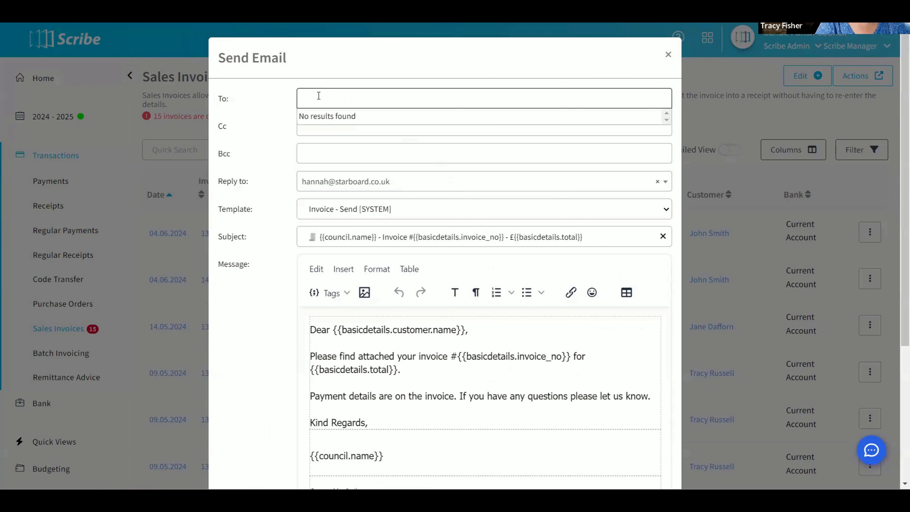
click(668, 54)
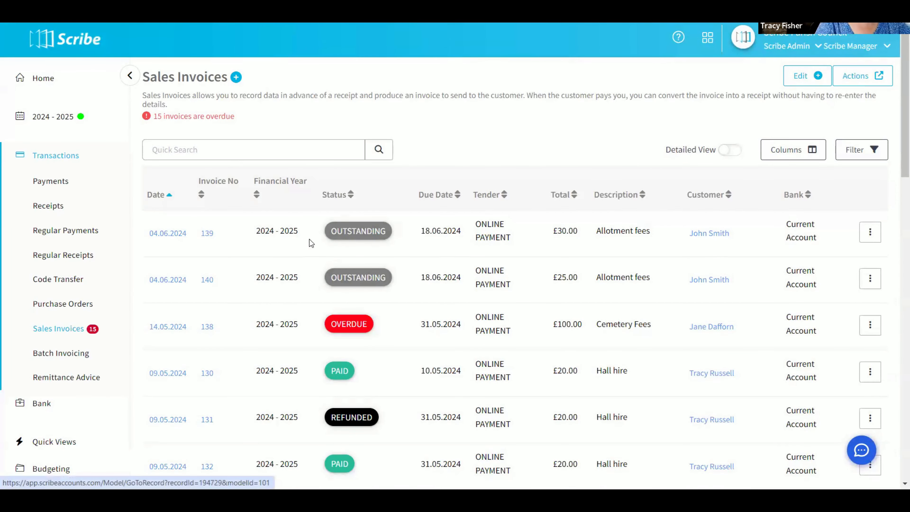
click(175, 239)
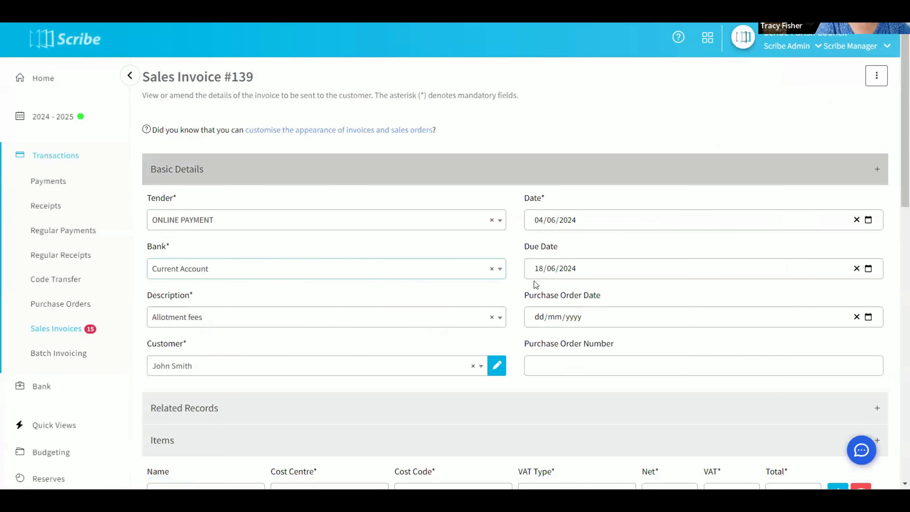
click(497, 365)
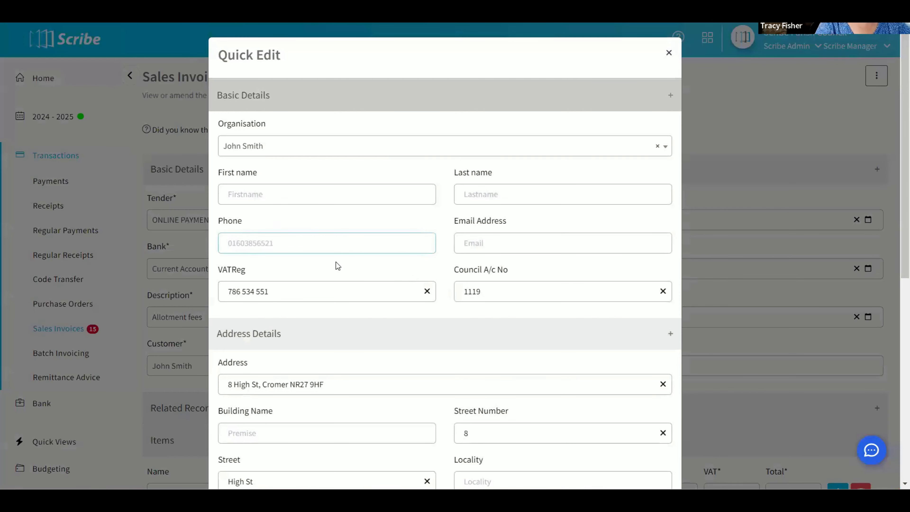
click(484, 241)
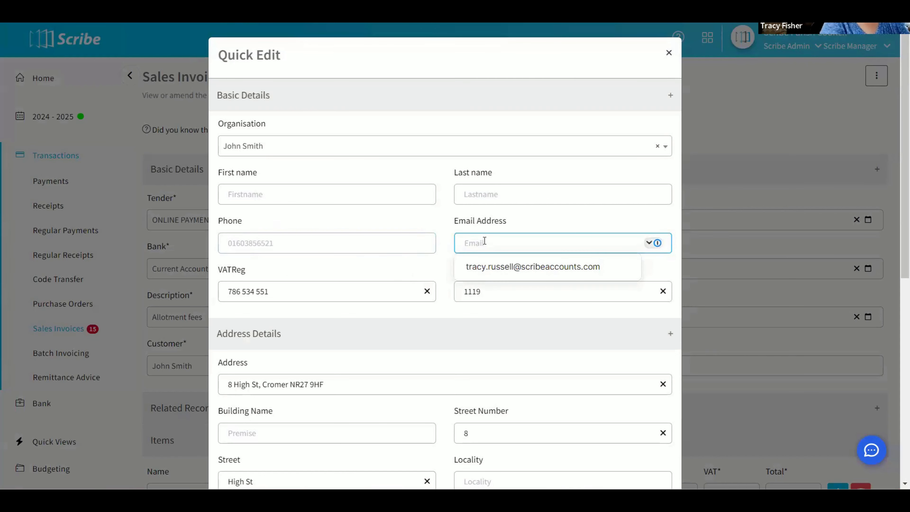
click(506, 266)
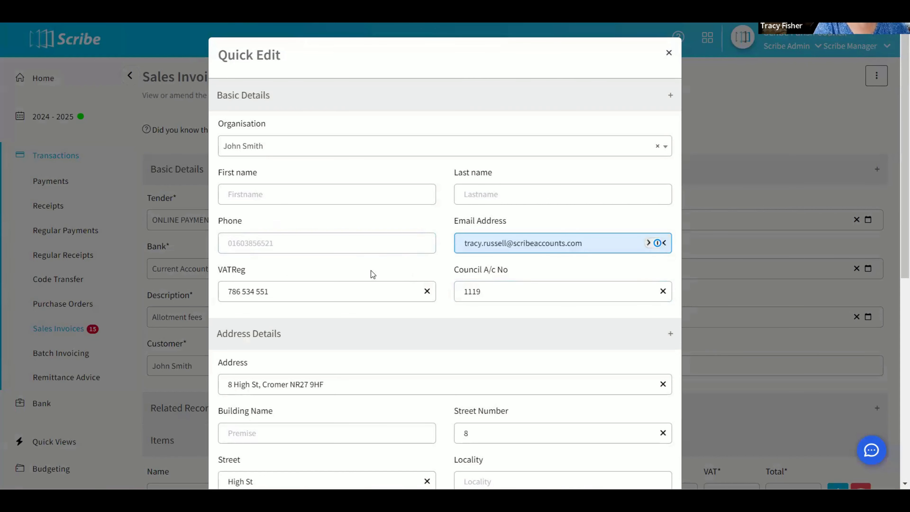
scroll(371, 269, down, 10)
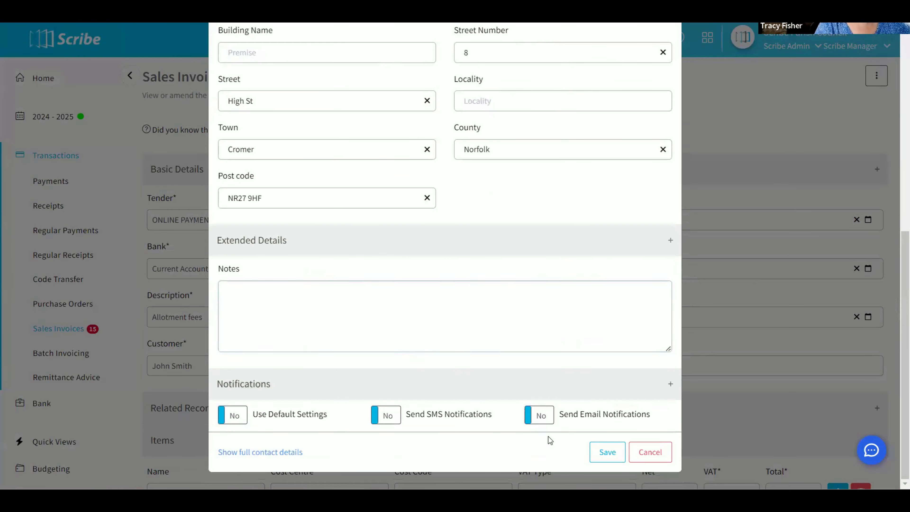
click(607, 452)
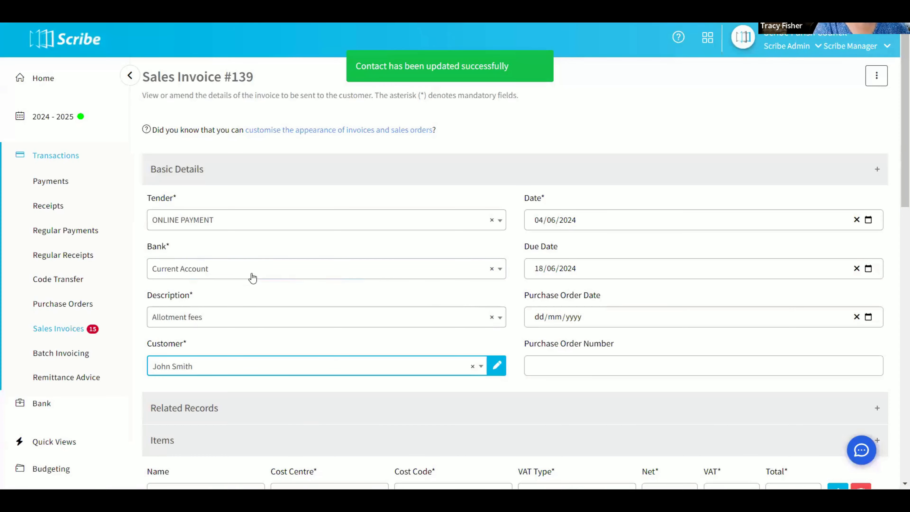
Start an email for this invoice and review the available reply-to addresses.
click(874, 79)
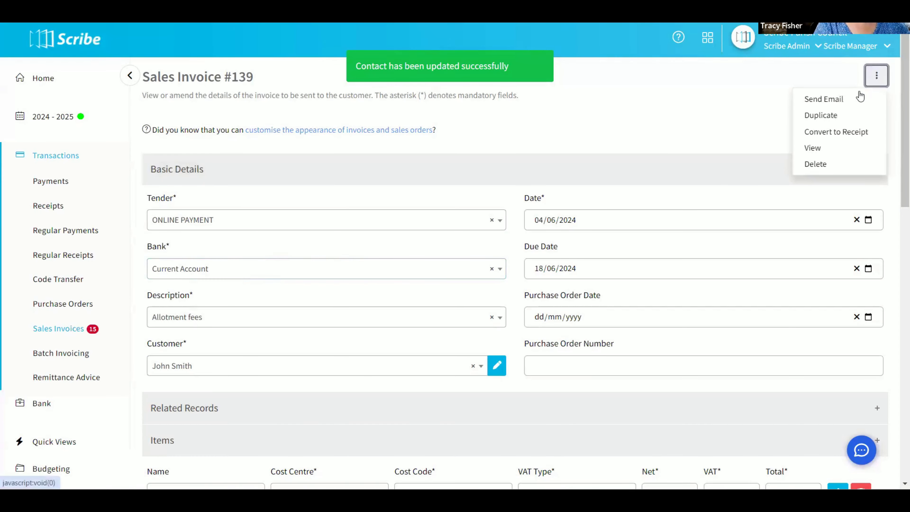
click(816, 104)
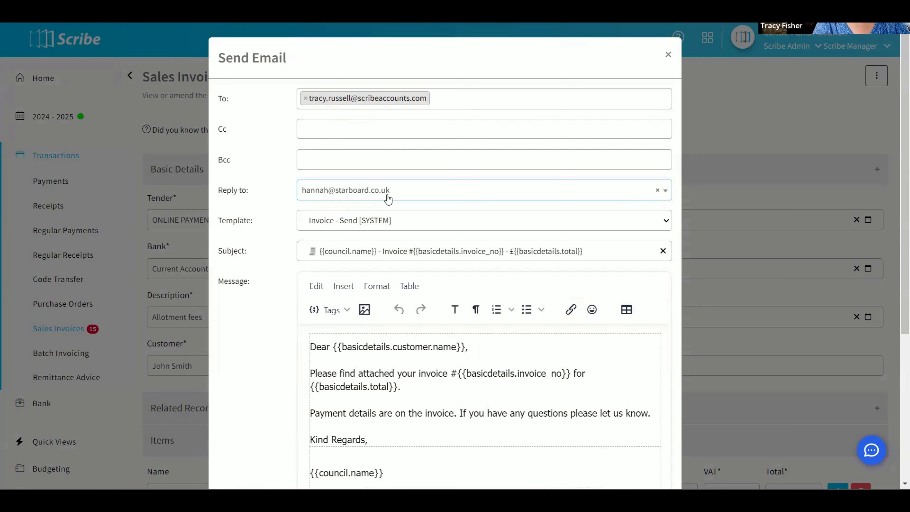
click(469, 197)
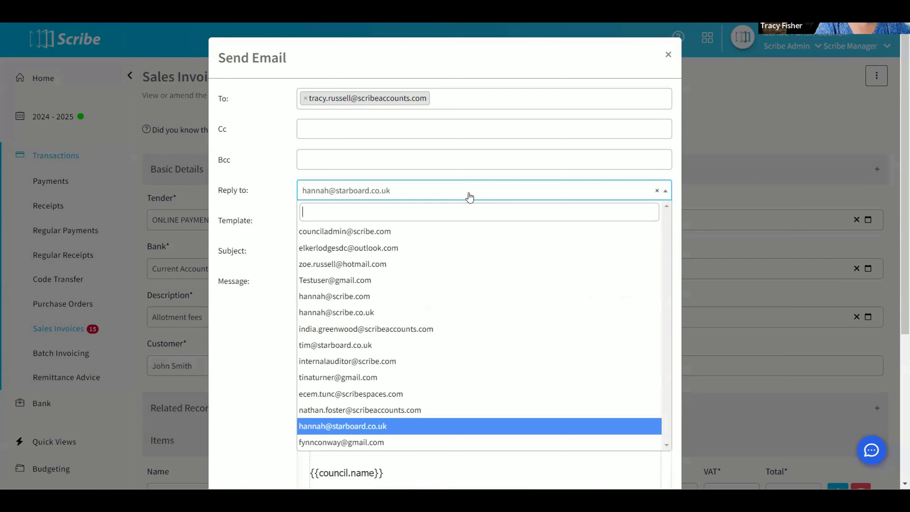
click(469, 197)
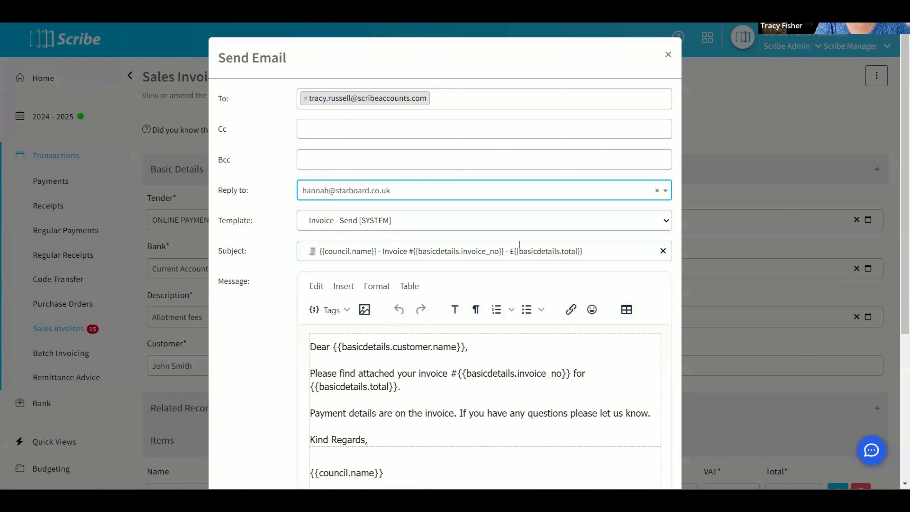
Preview the invoice email based on the Invoice - Send [SYSTEM] template, and close the preview.
scroll(519, 243, down, 3)
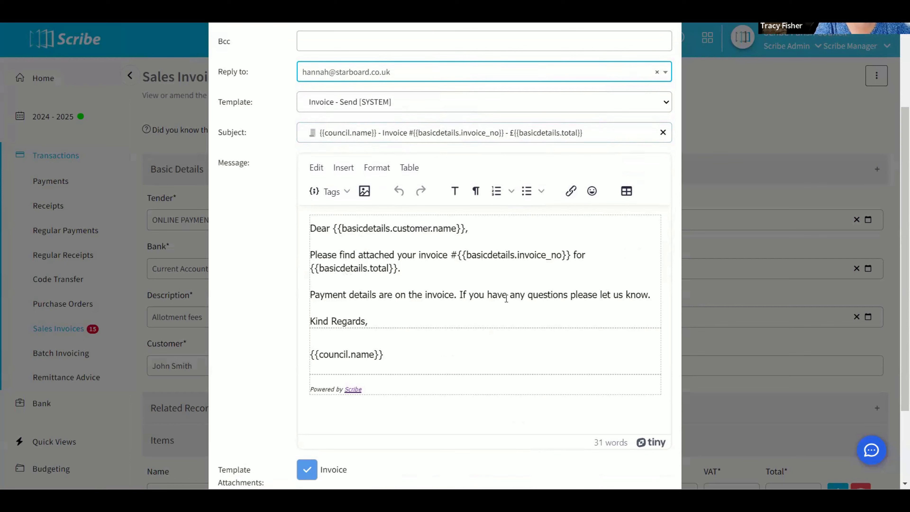
scroll(505, 278, down, 3)
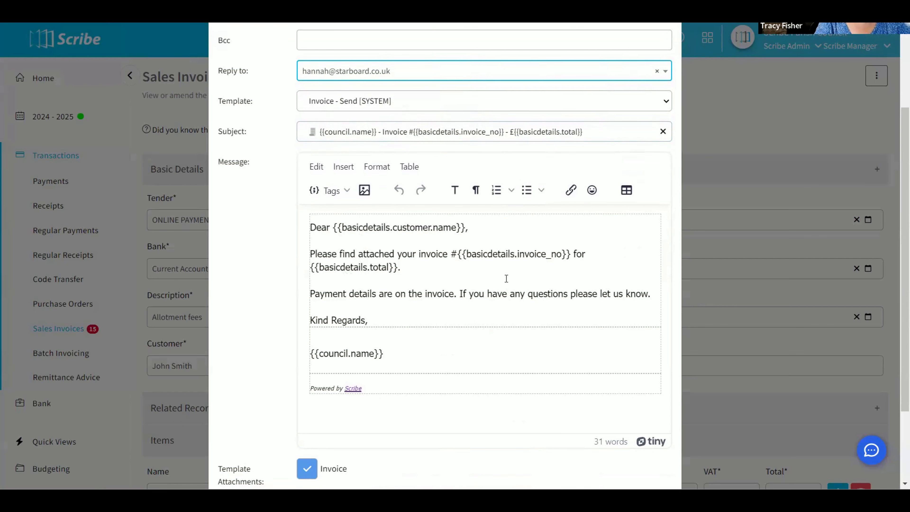
click(555, 451)
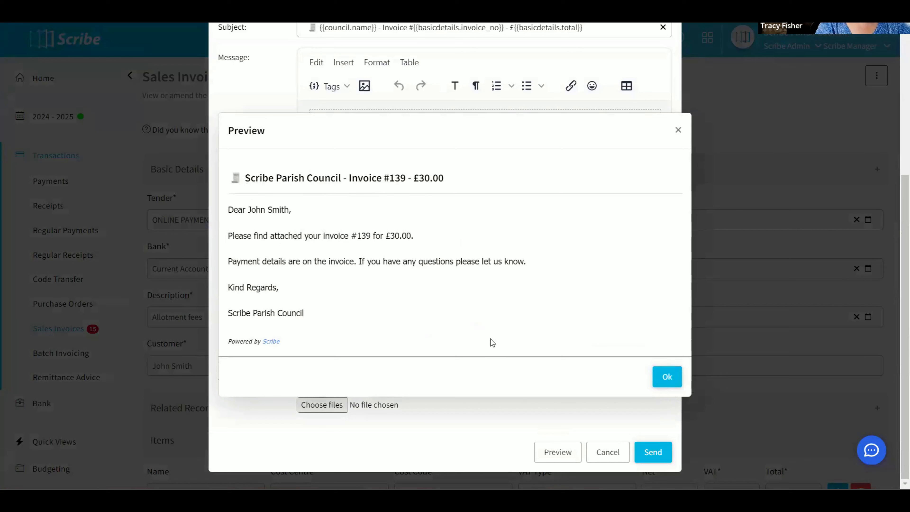
click(671, 383)
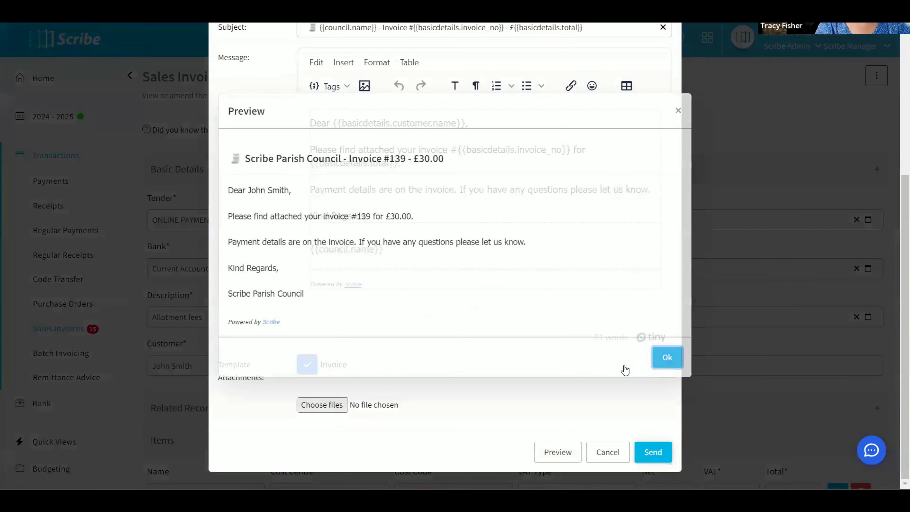
Switch the email template to Invoice - Send SPC.
scroll(472, 293, up, 5)
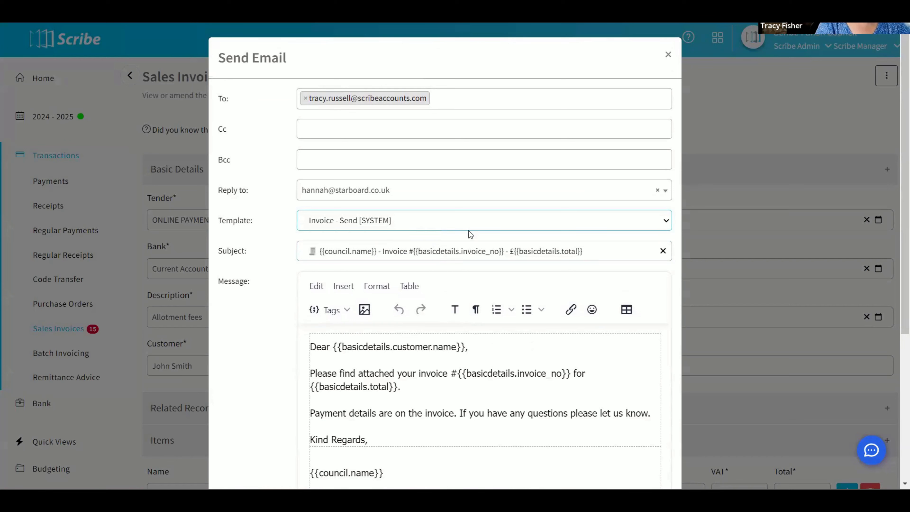
click(500, 226)
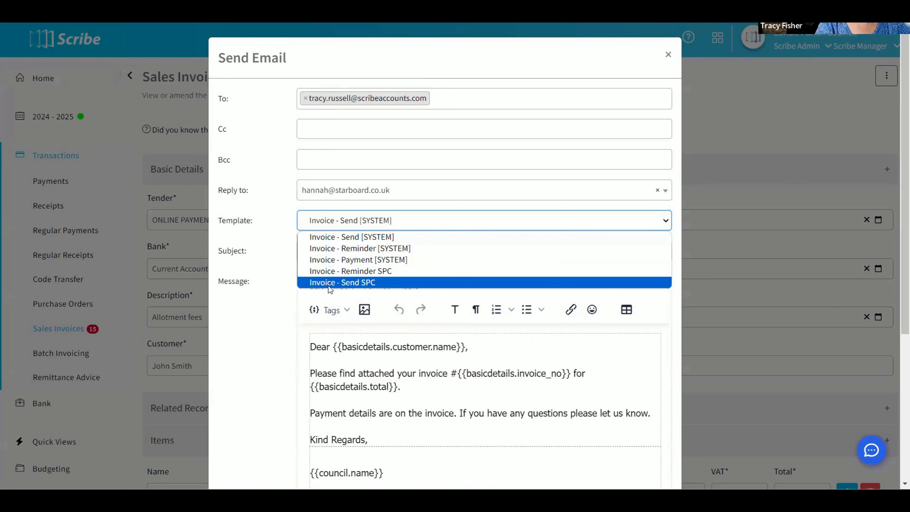
click(372, 283)
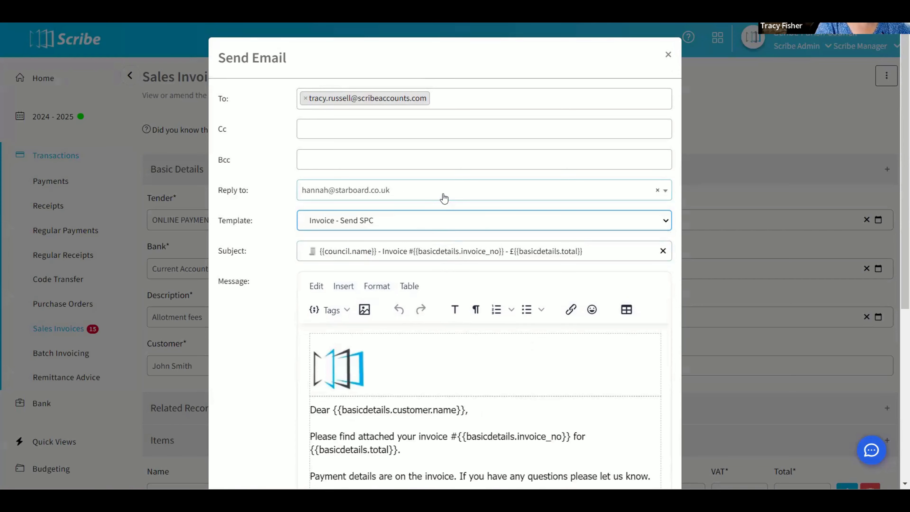
Add a signature line below "Kind Regards," in the message with the sender's full name followed by "- Clerk".
scroll(444, 198, down, 5)
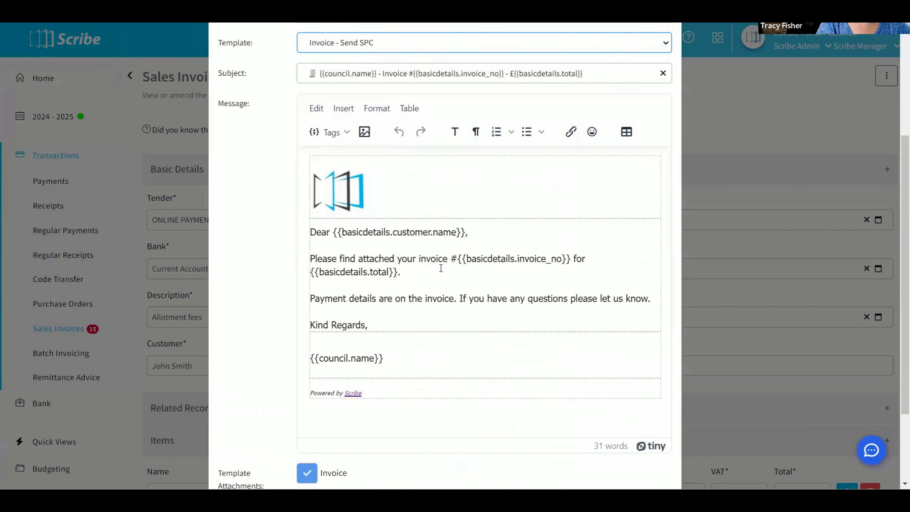
scroll(432, 354, down, 3)
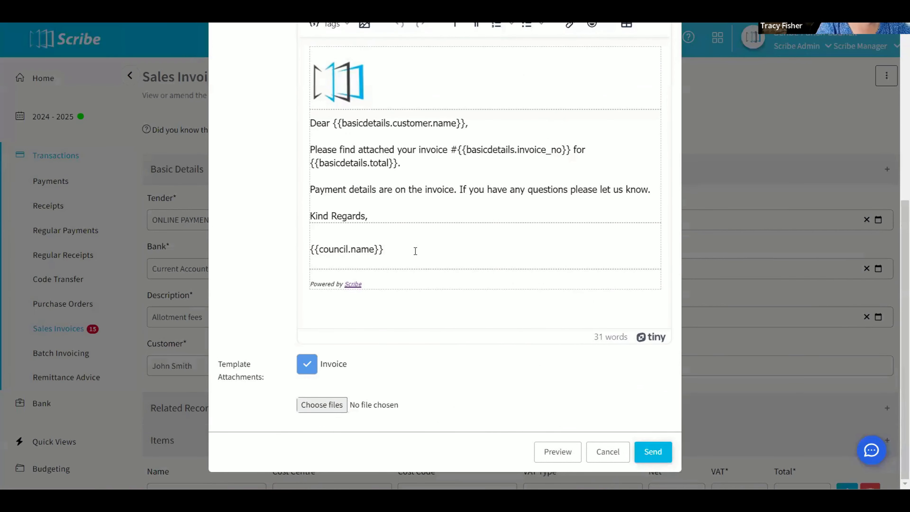
click(377, 217)
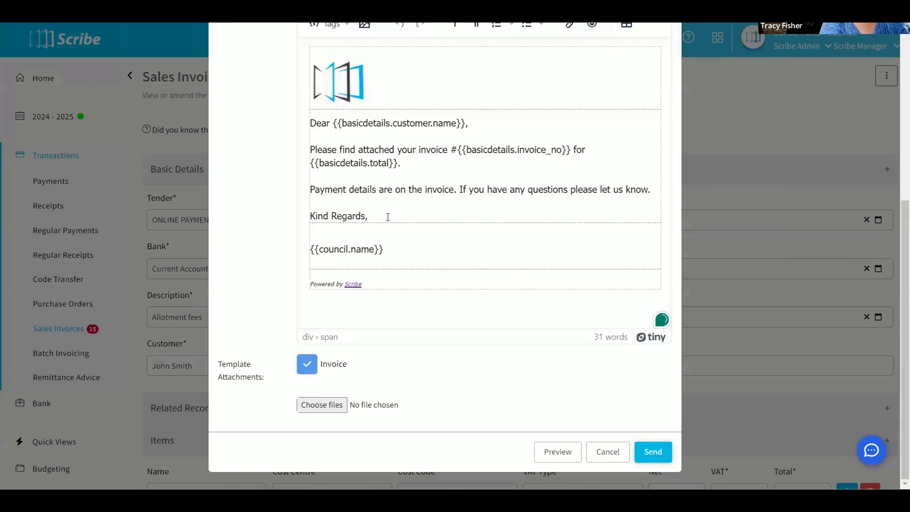
key(Return)
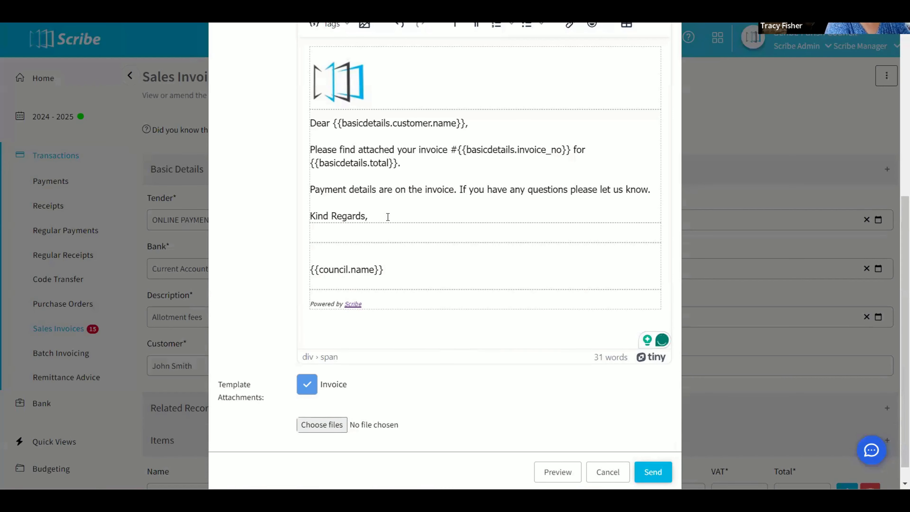
text(Tracy)
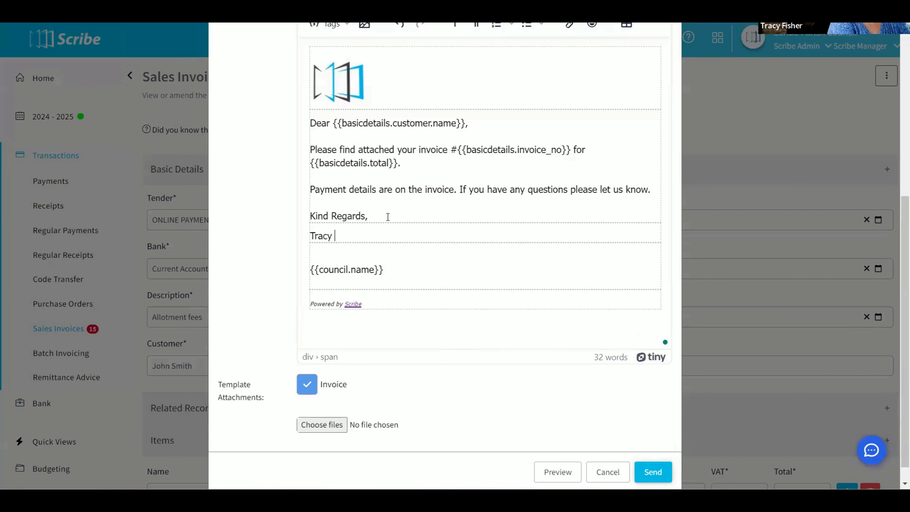
text( Fisher -)
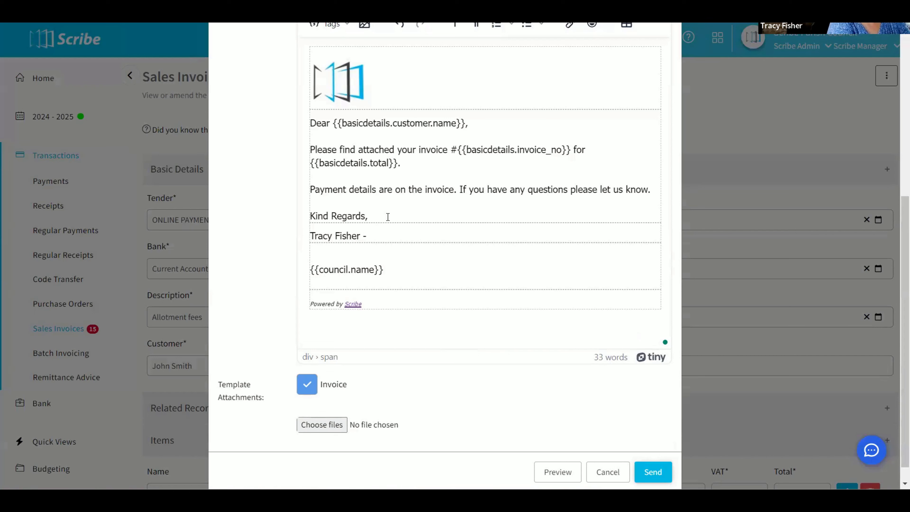
text( Clerk)
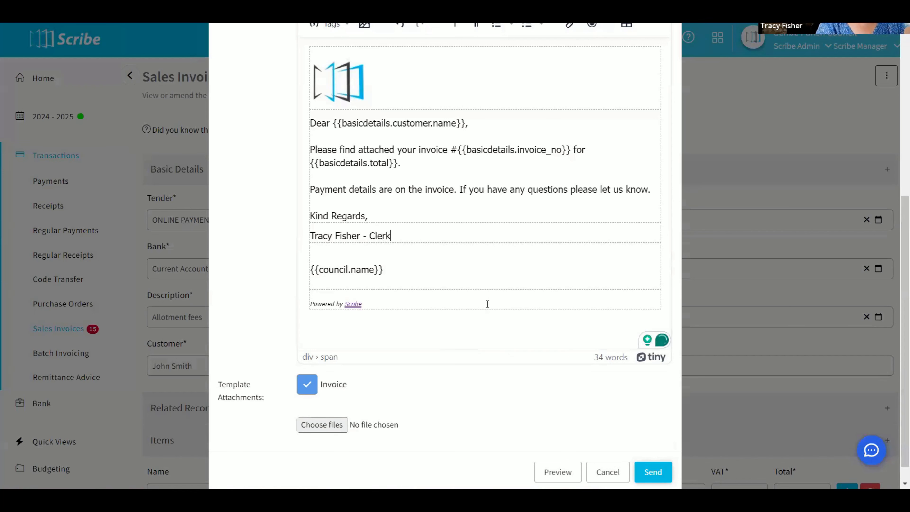
Preview the signed invoice email and send it with the invoice attached.
click(553, 474)
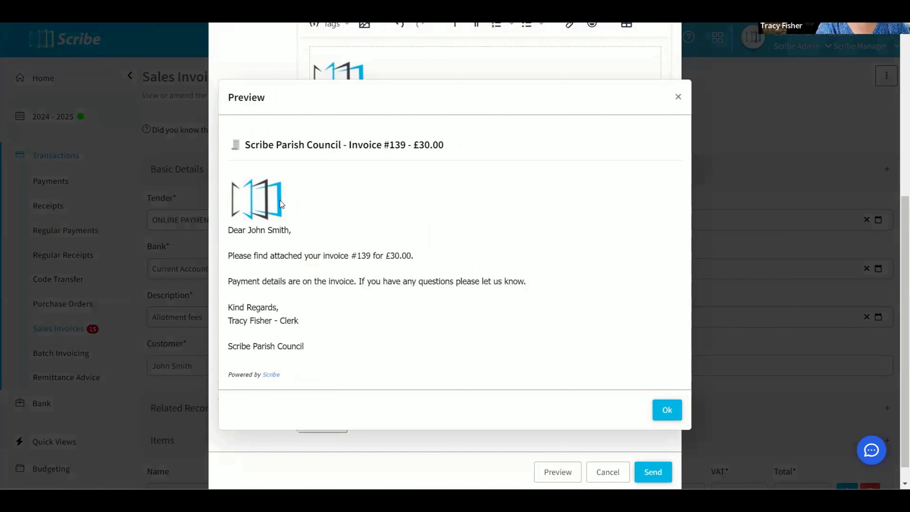
click(666, 410)
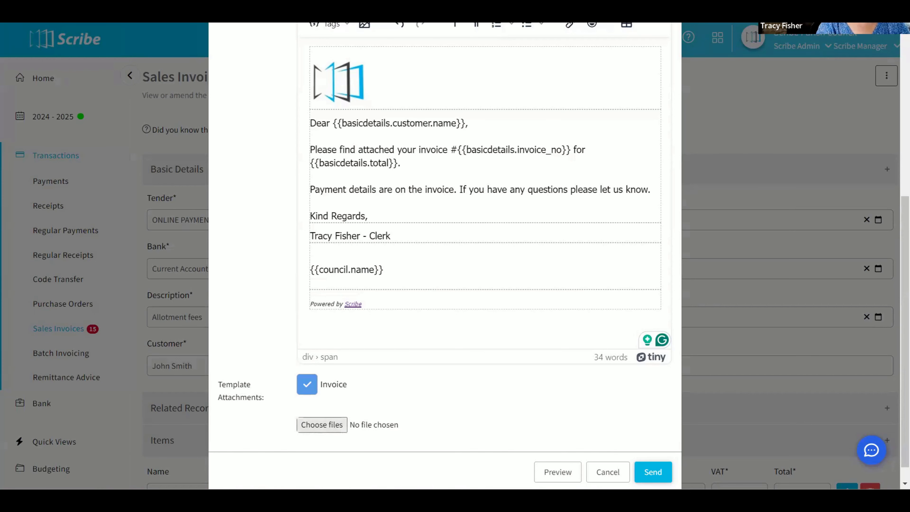
click(656, 471)
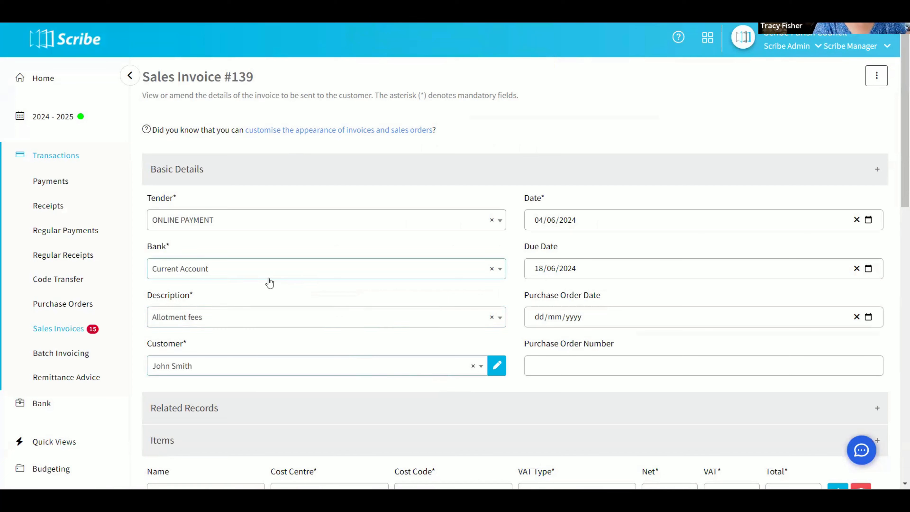
Return to the Sales Invoices list, review the first invoice's row options, and start a bulk email.
click(67, 333)
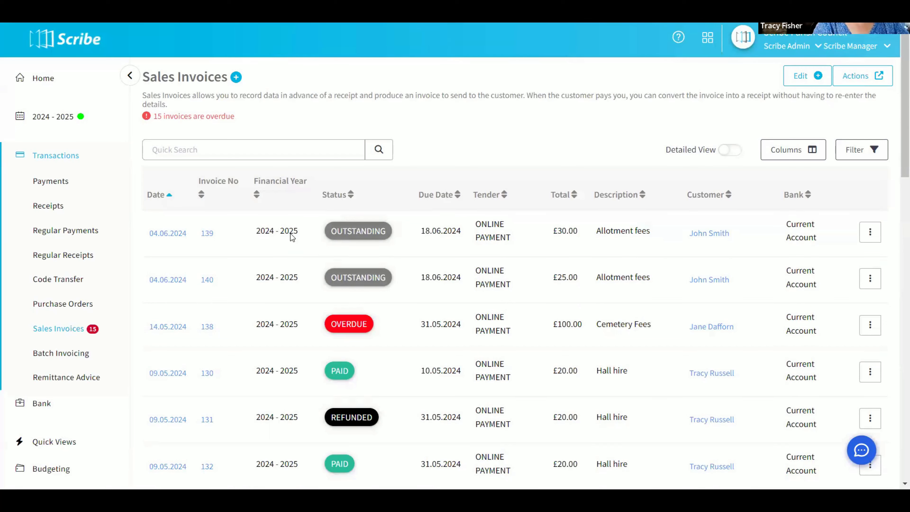
click(869, 236)
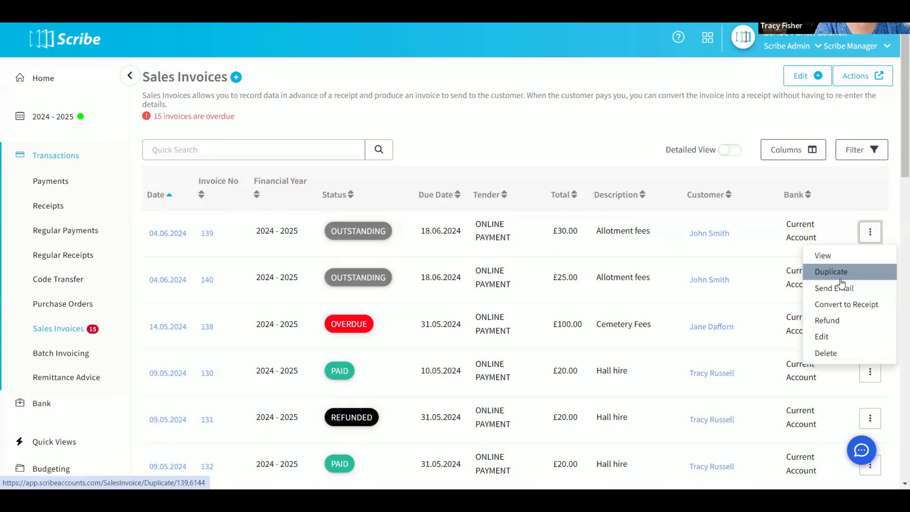
click(851, 83)
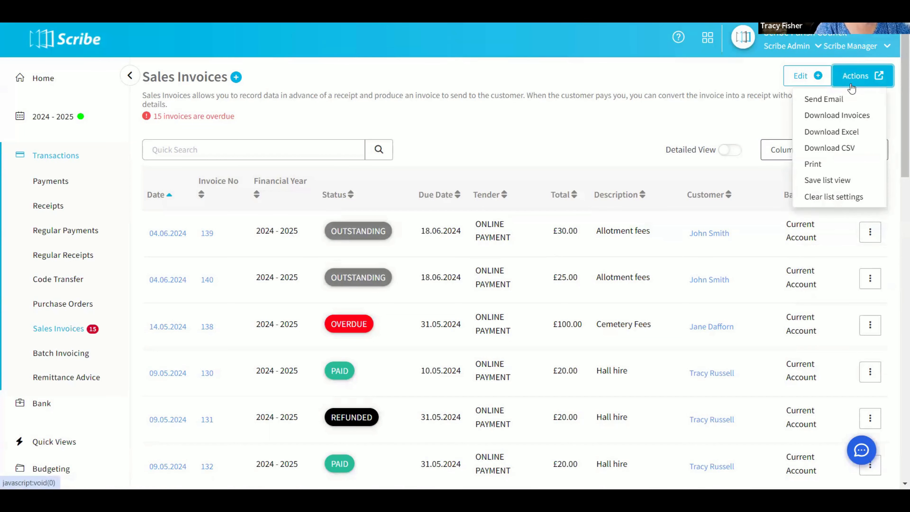
click(828, 100)
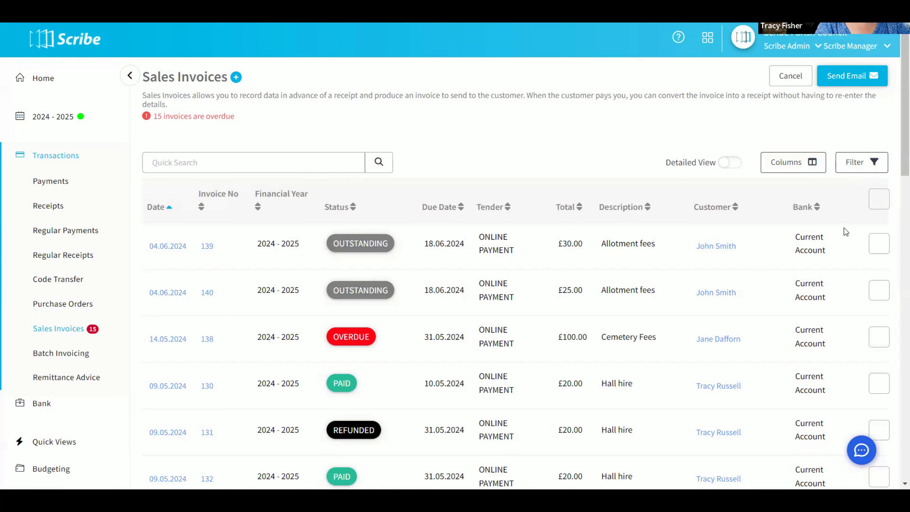
Try selecting all invoices, clear that selection, and select only the two outstanding allotment fees invoices for £30.00 and £25.00.
click(879, 199)
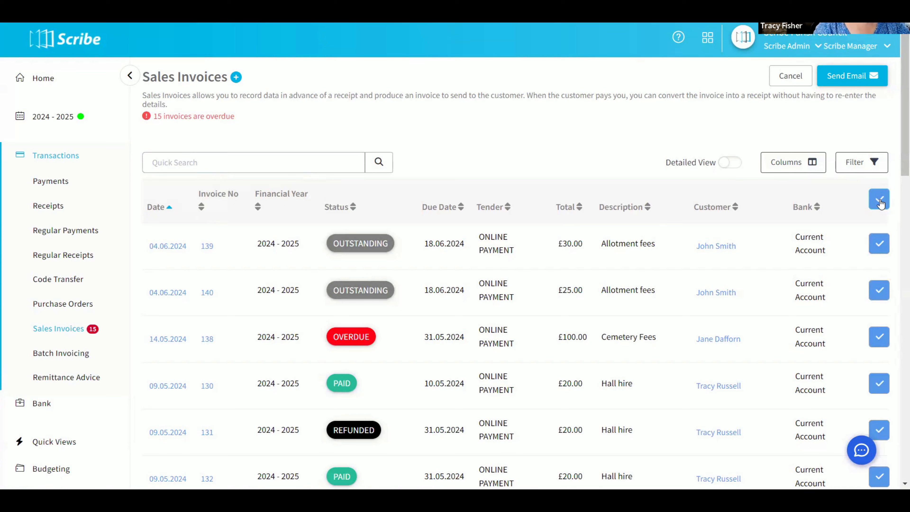
click(880, 204)
click(885, 242)
click(878, 291)
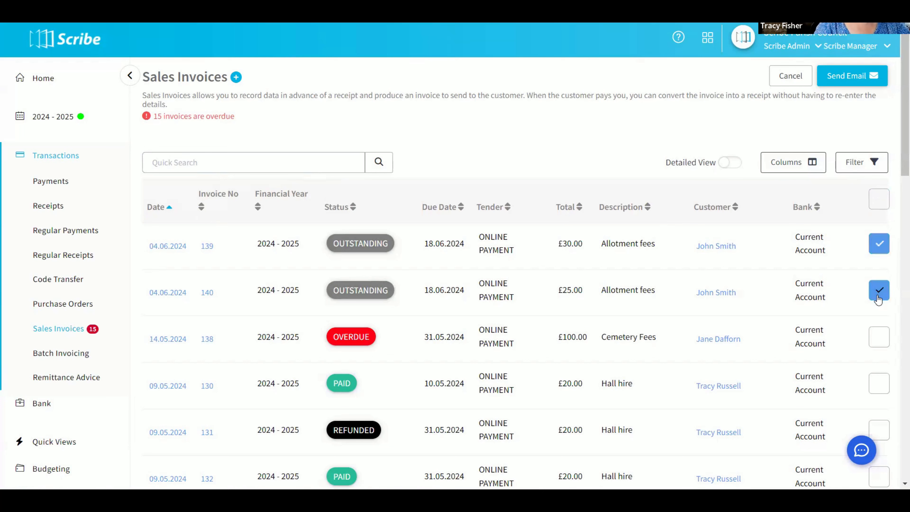
Add the overdue £100.00 cemetery fees invoice to the selection and start the bulk email, keeping the Invoice - Send [SYSTEM] template.
click(878, 337)
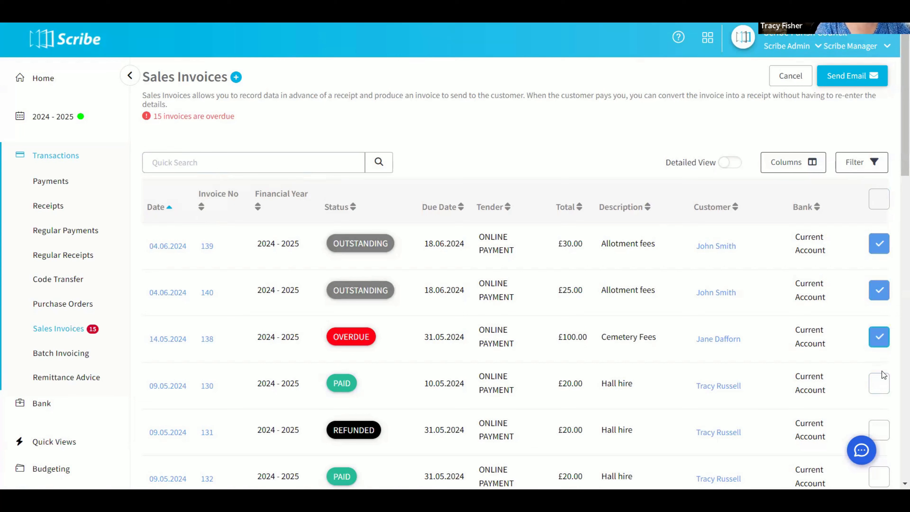
click(851, 76)
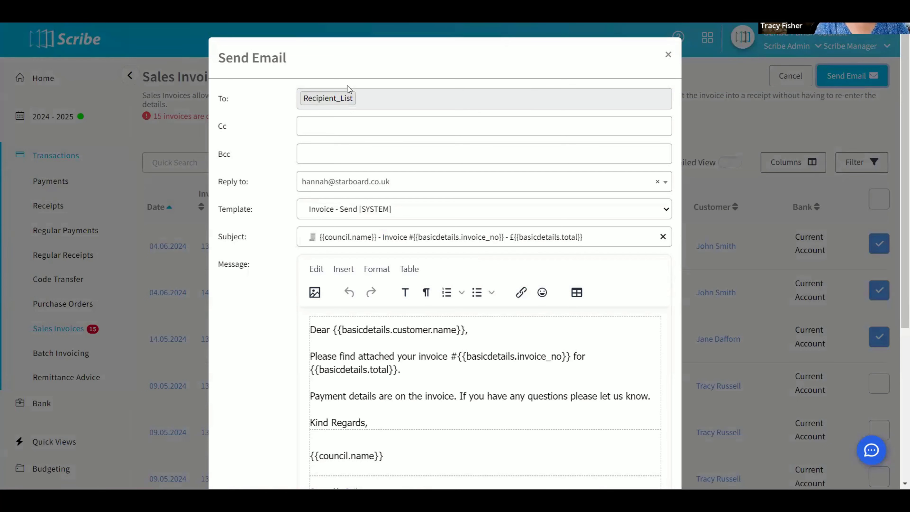
click(348, 214)
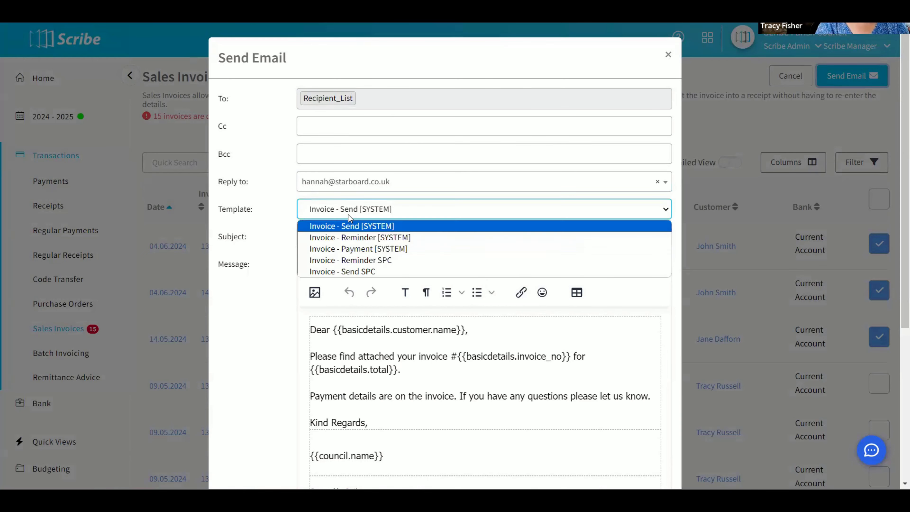
click(348, 214)
Preview the bulk invoice email and send it to the recipient list with the Invoice template attachment included.
scroll(383, 296, down, 6)
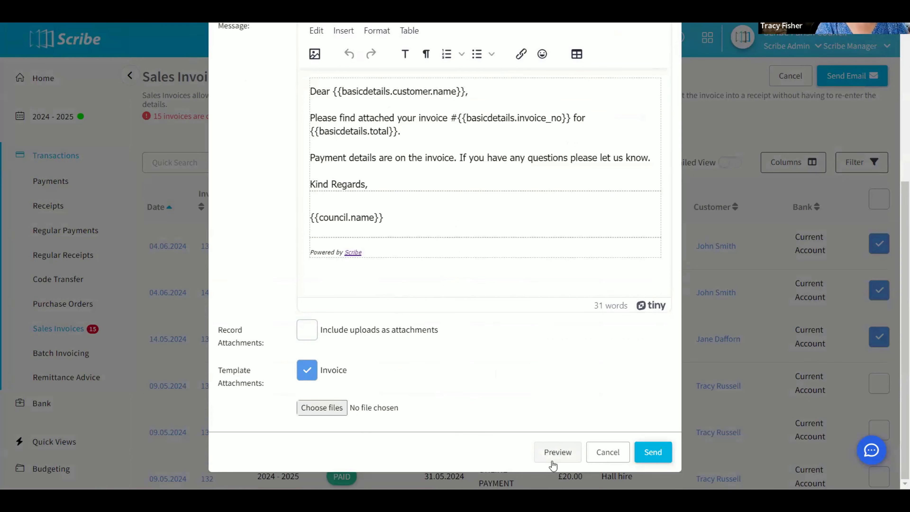
click(554, 452)
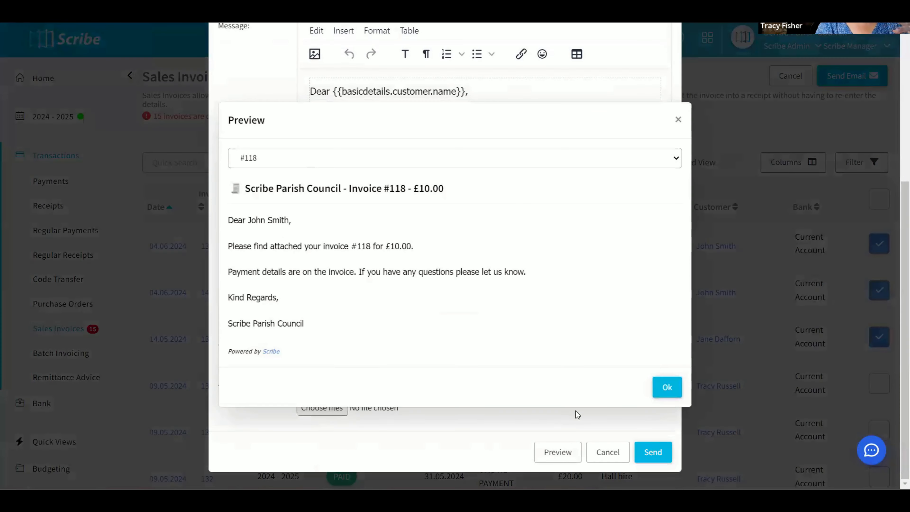
click(659, 390)
click(648, 450)
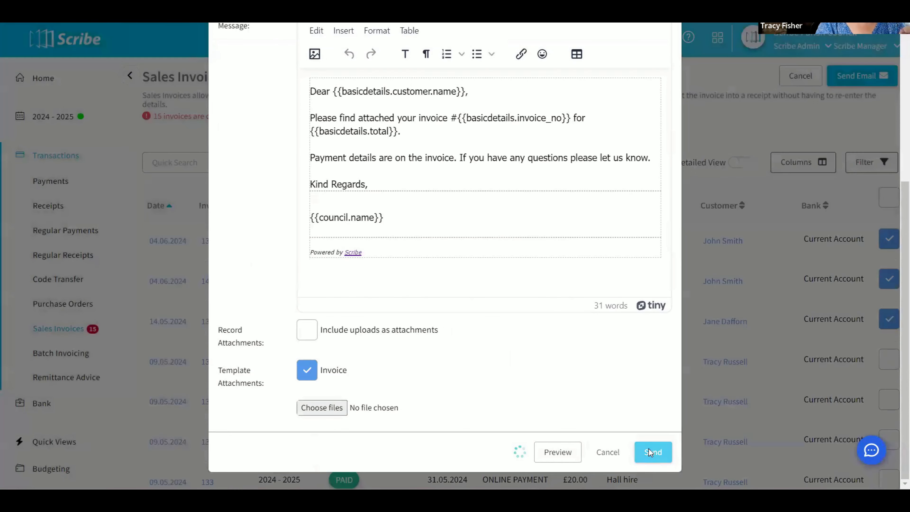